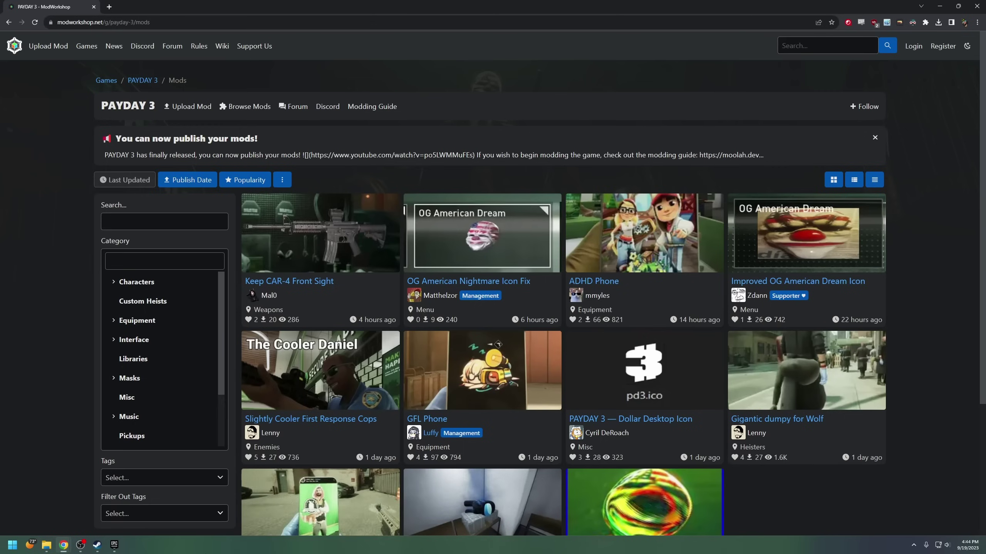
Step: Switch to Steam and set PAYDAY 3's launch options to -fileopenlog, then close its properties
click(97, 545)
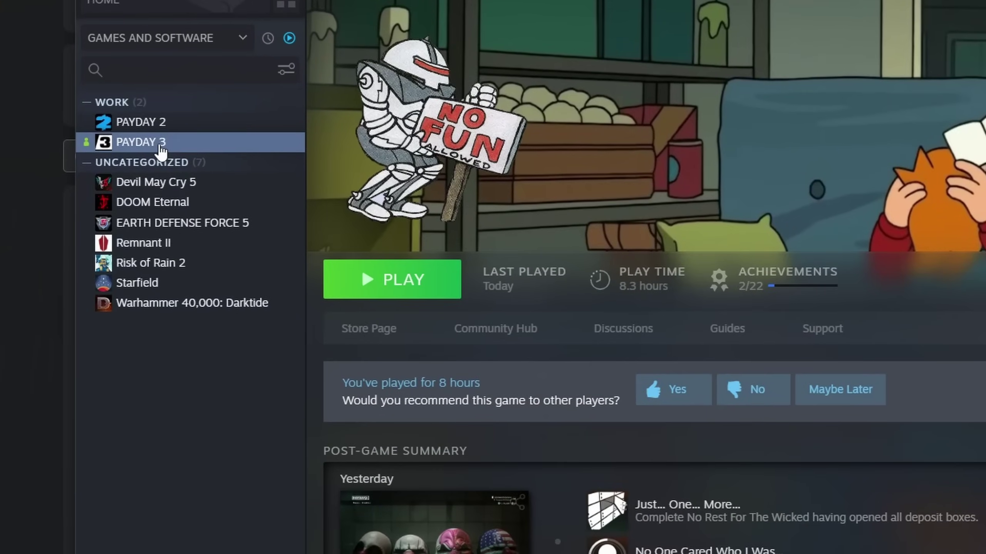
right_click(159, 144)
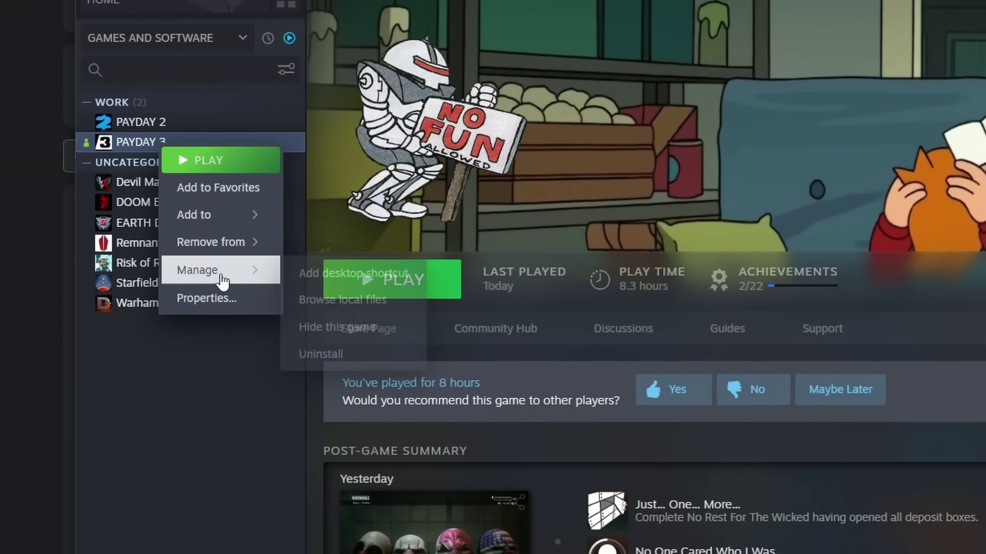
click(214, 295)
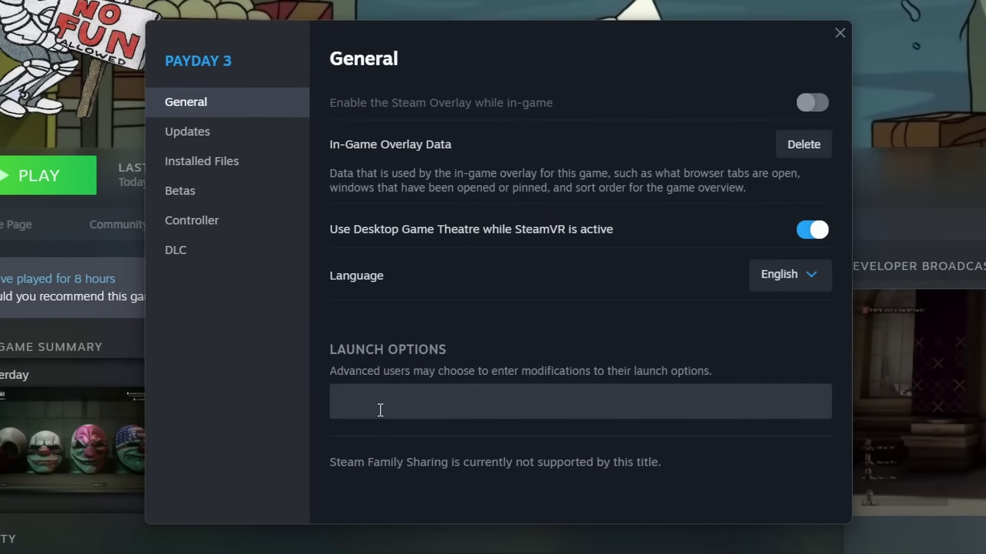
click(382, 409)
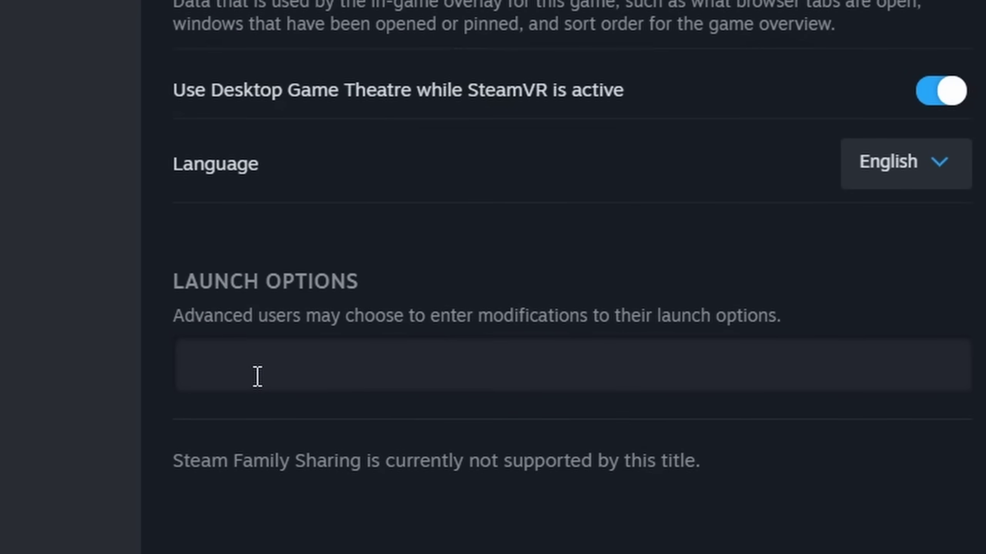
text(-fileopenlog)
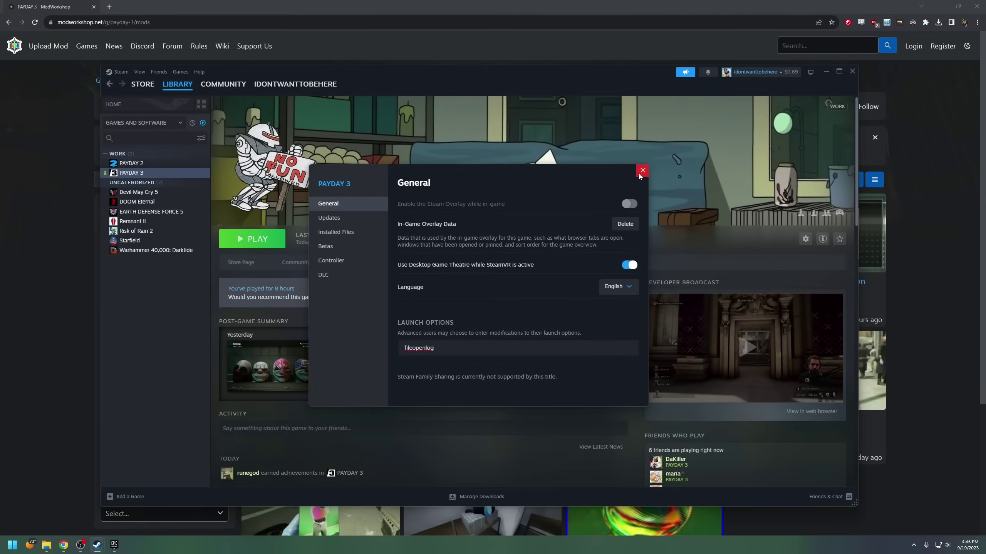
click(641, 171)
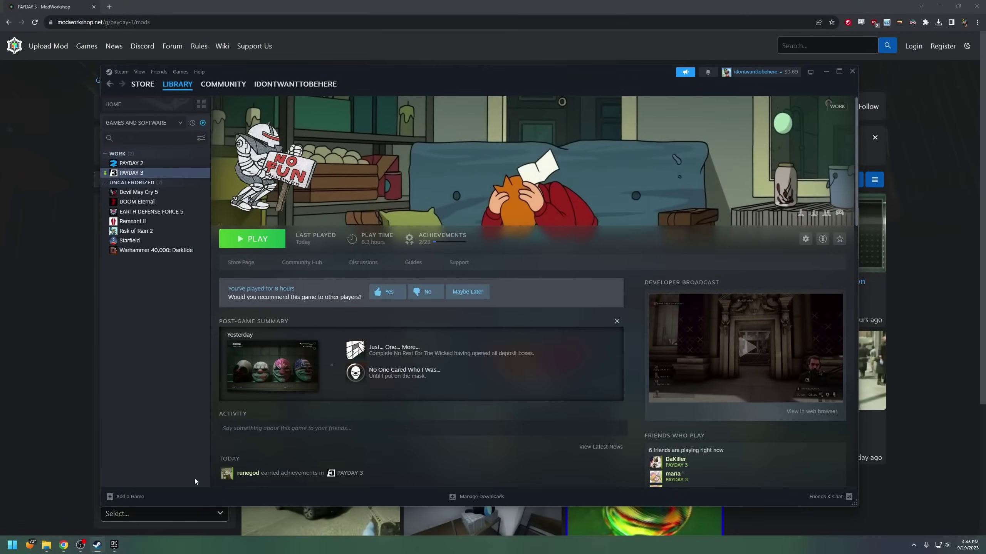
Step: Switch to the Epic Games Launcher and enable World War Z's launch options with -fileopenlog
click(115, 546)
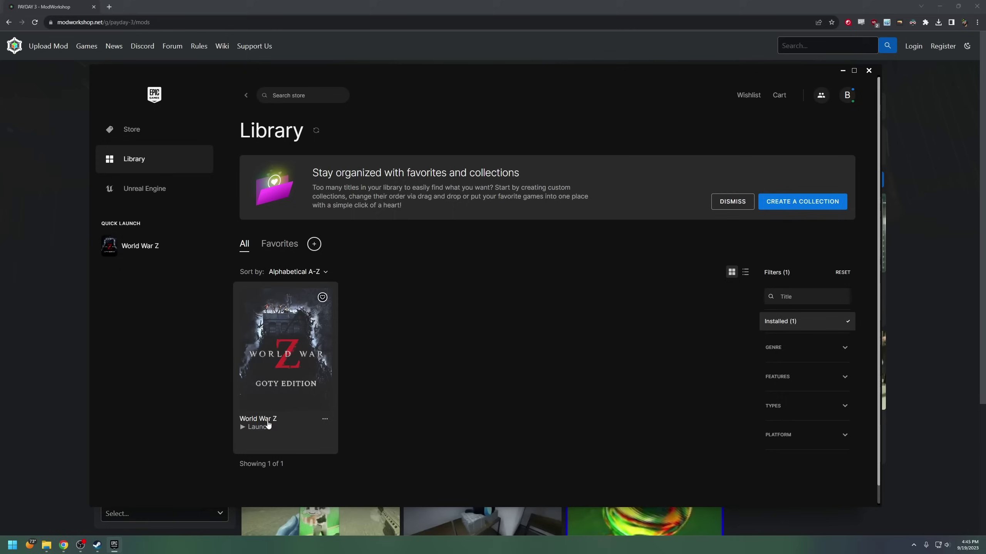
right_click(287, 390)
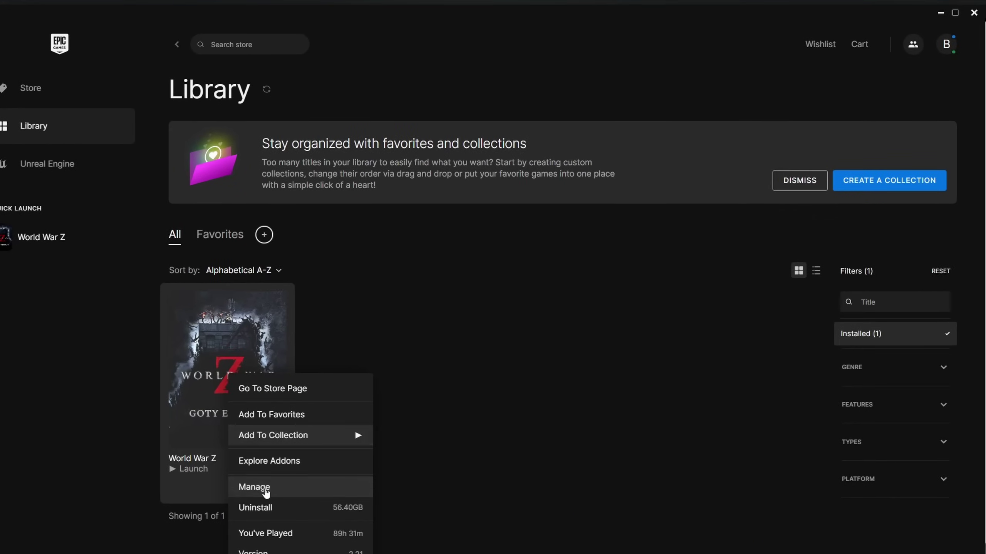
click(266, 490)
scroll(398, 347, down, 1)
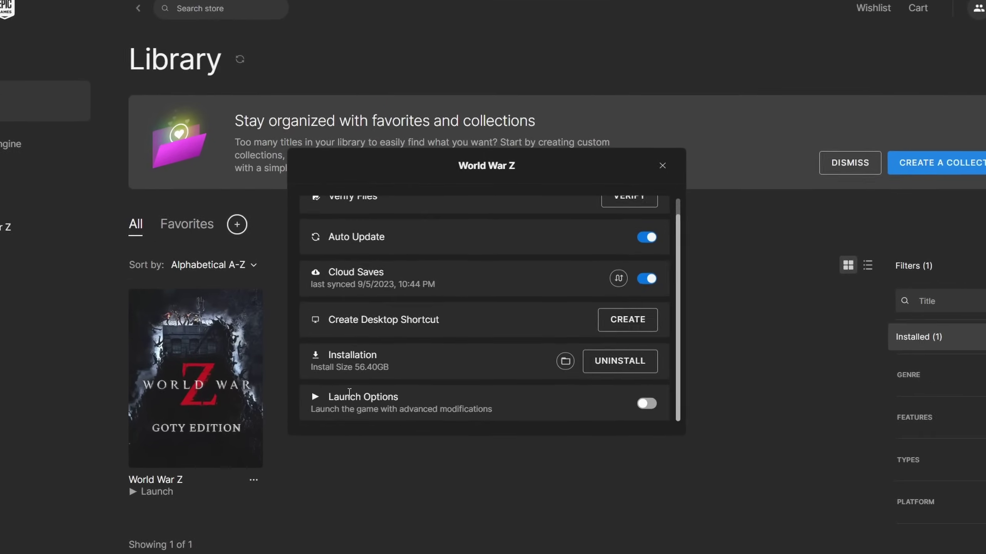
click(620, 408)
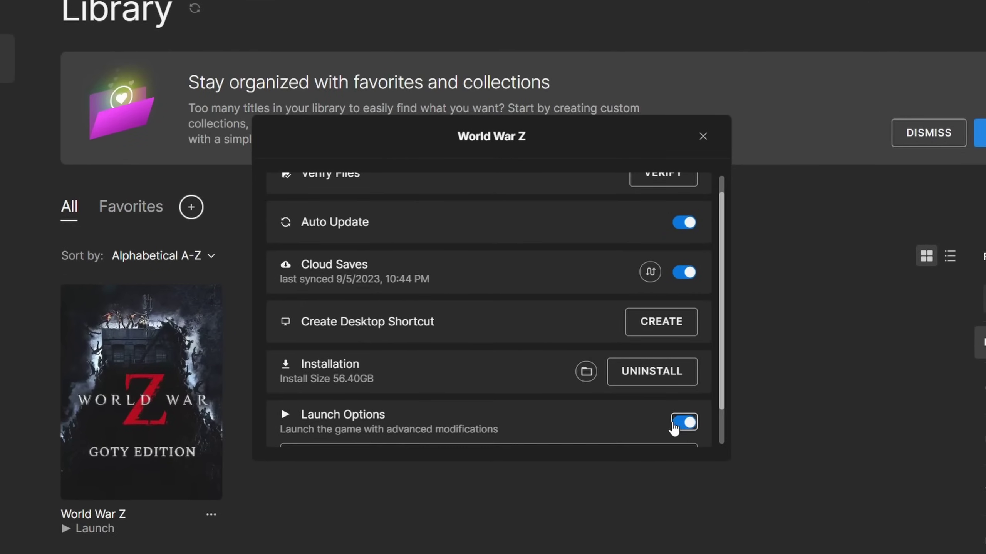
scroll(637, 428, down, 1)
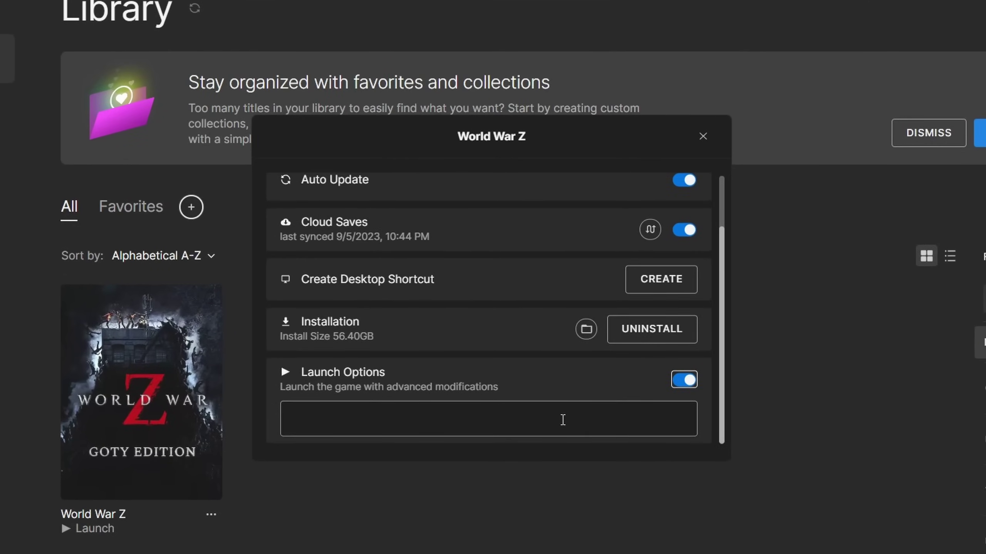
click(562, 421)
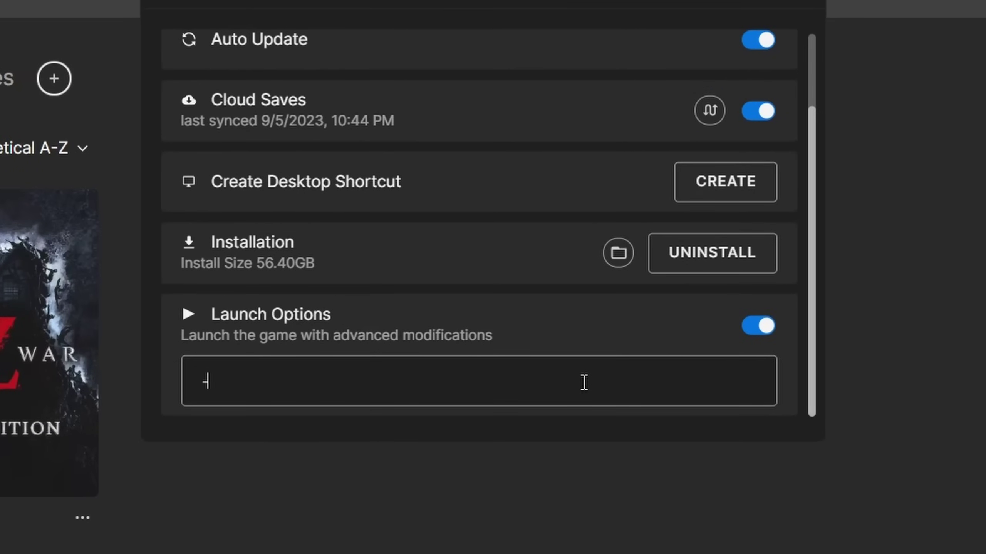
text(-fileopenlog)
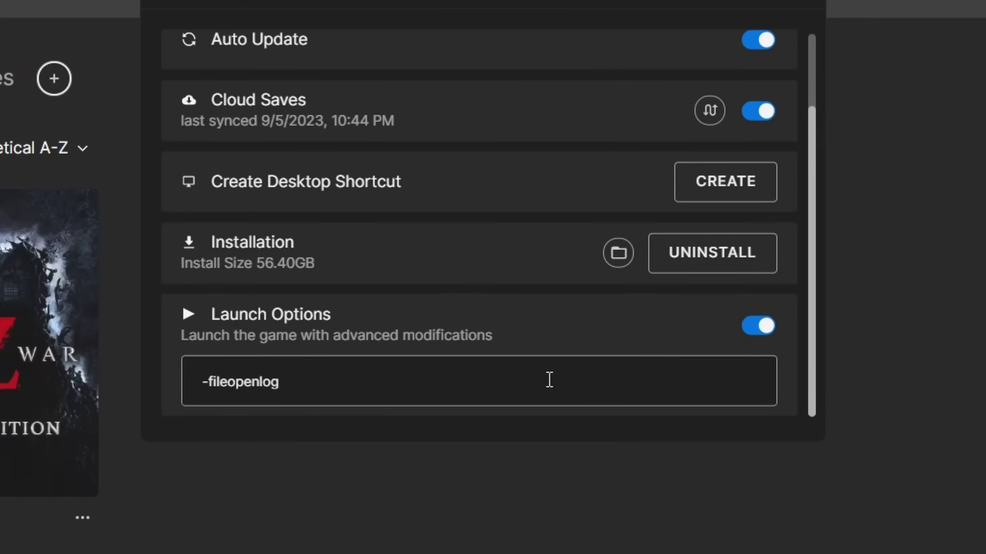
Step: Clear and disable World War Z's launch options, then minimize the Epic Games Launcher
drag(524, 379, 133, 370)
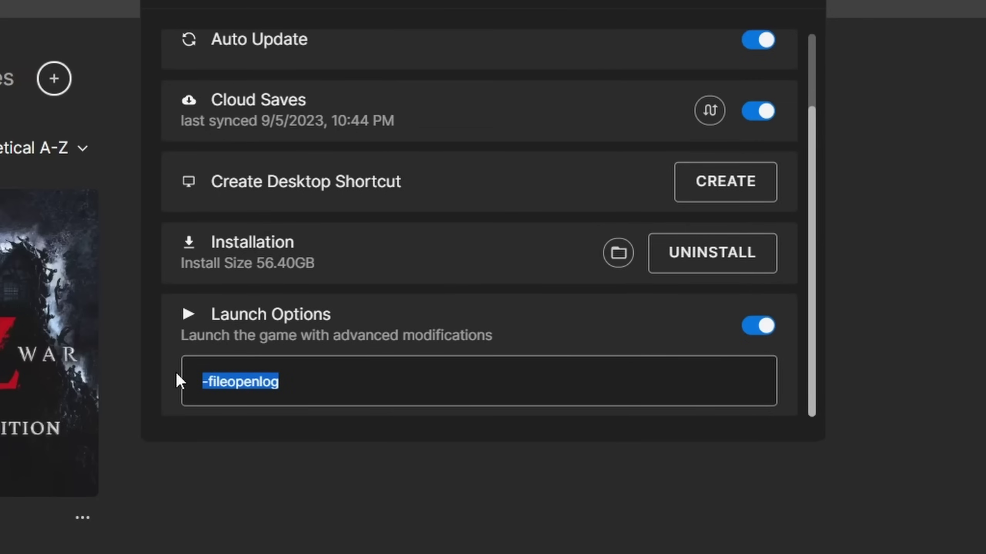
key(BackSpace)
click(757, 325)
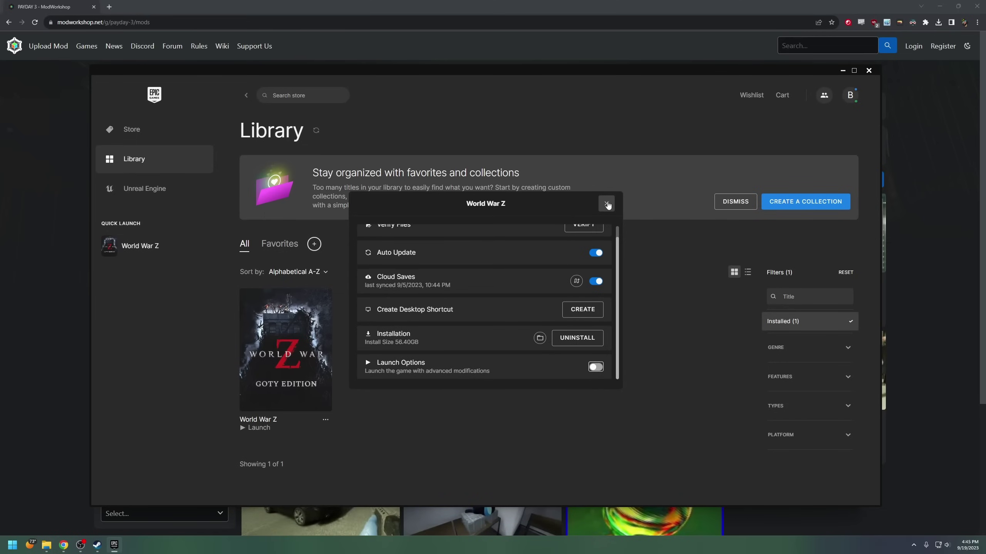
click(606, 203)
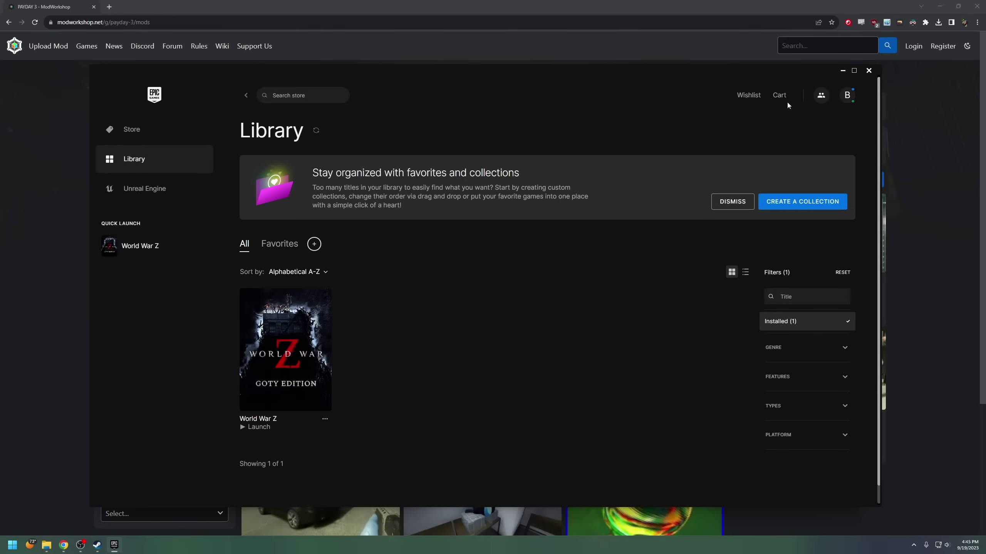
click(842, 70)
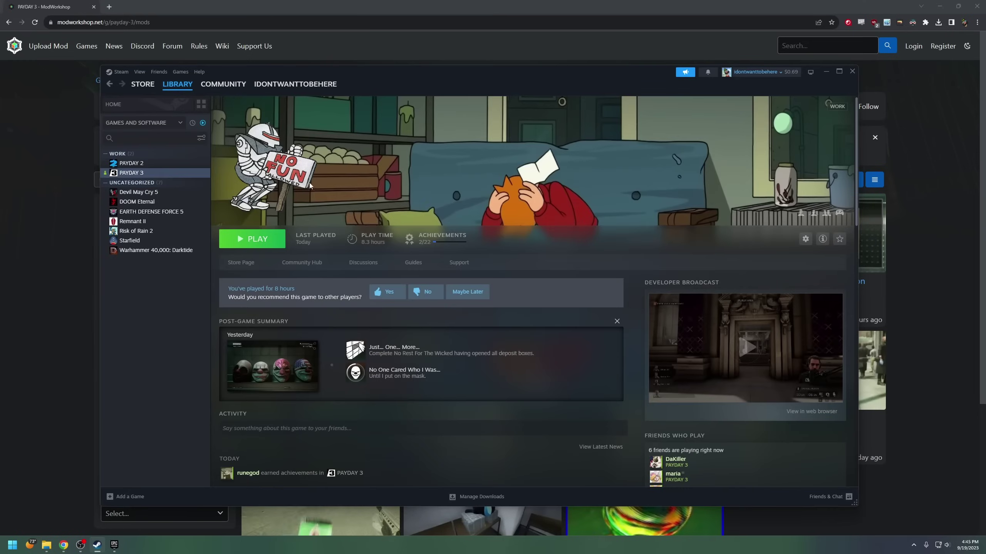
Step: Open PAYDAY 3's local installation folder from its installed files properties in Steam
right_click(137, 174)
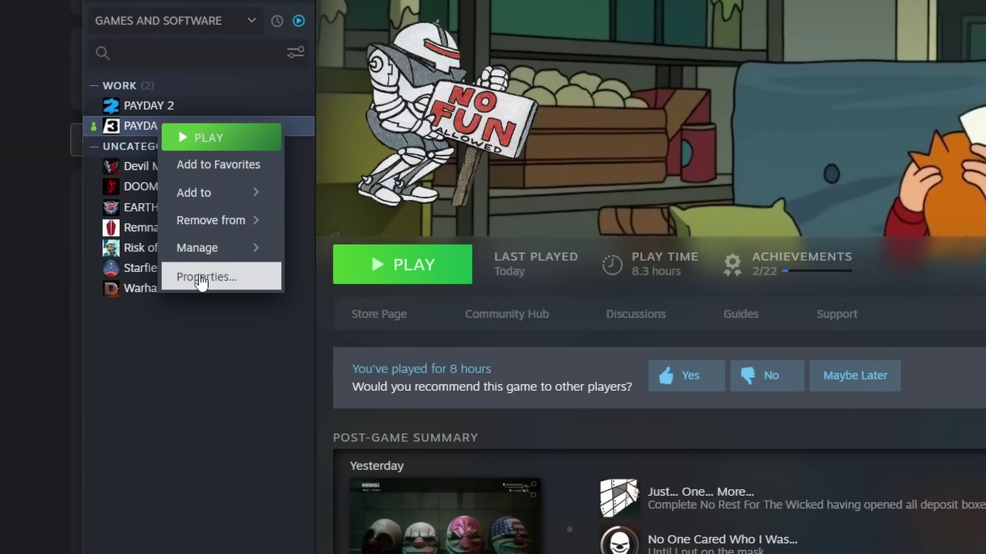
click(201, 283)
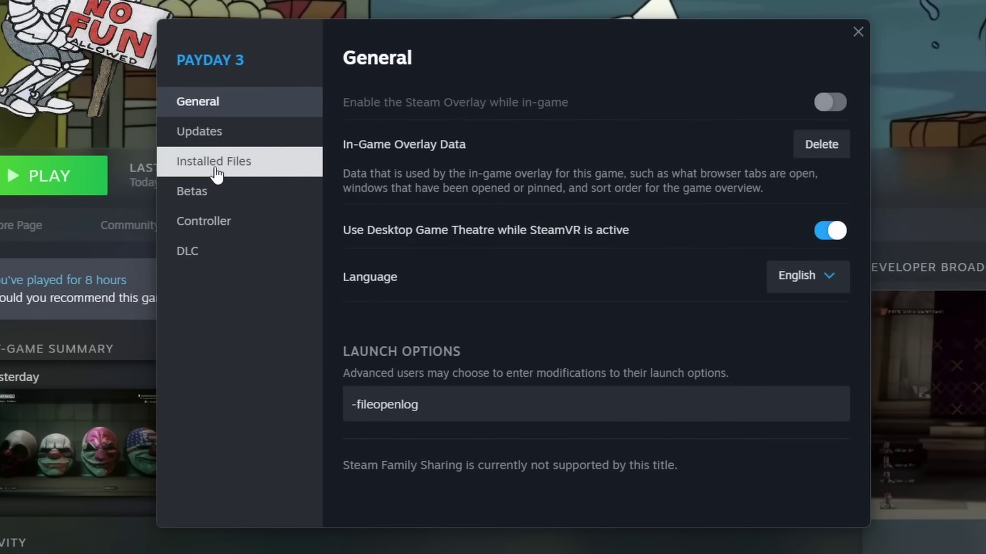
click(216, 171)
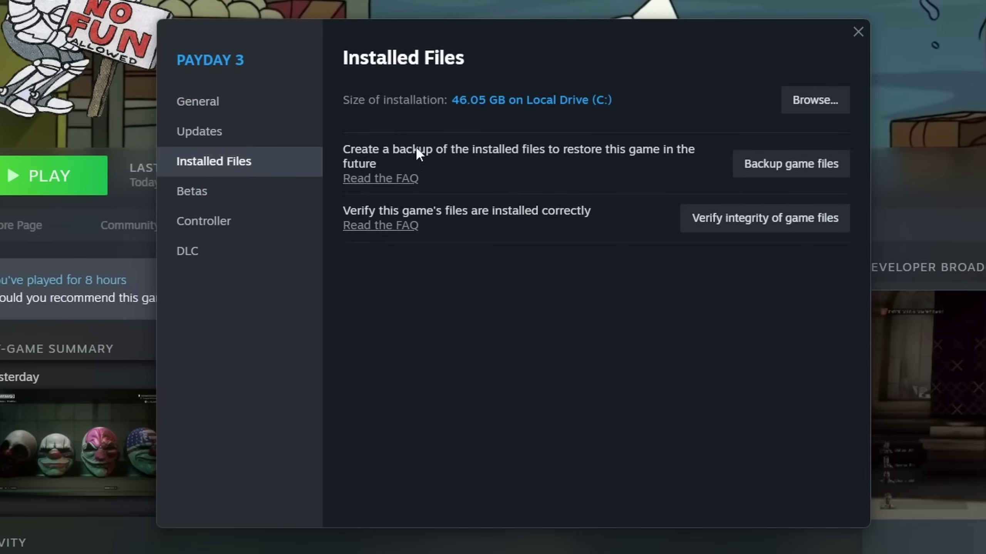
click(833, 115)
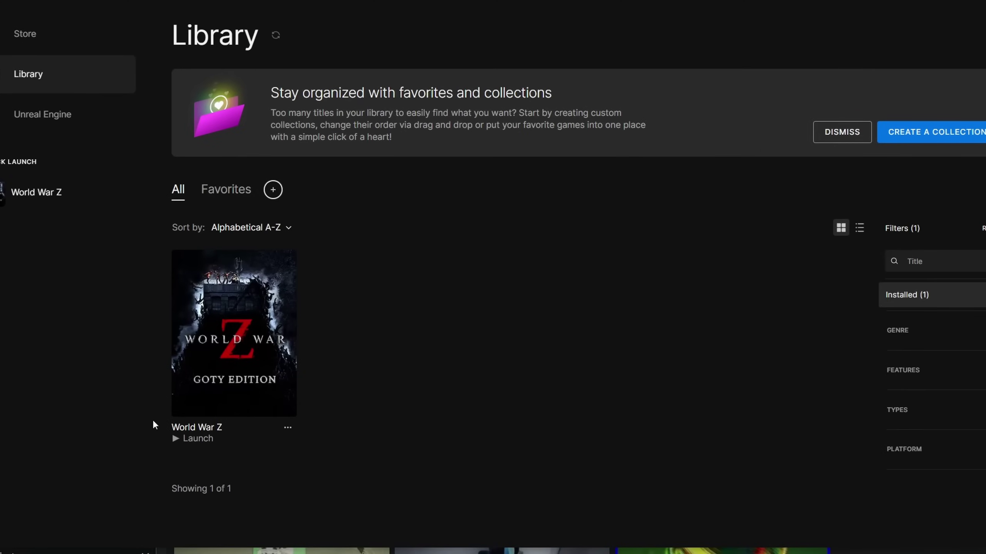
Step: Examine where World War Z's management options in the Epic Games Launcher give access to the installation folder
right_click(229, 348)
click(264, 458)
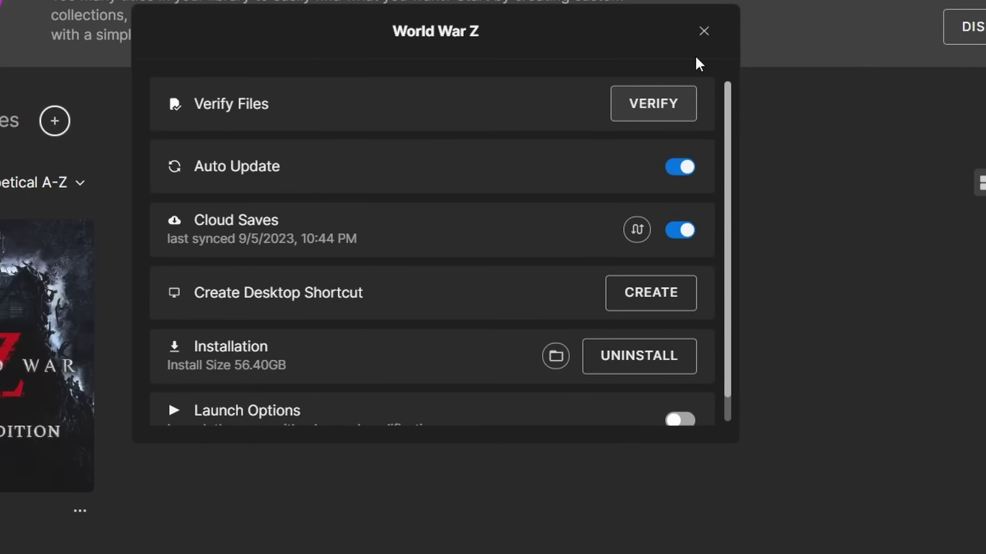
click(704, 31)
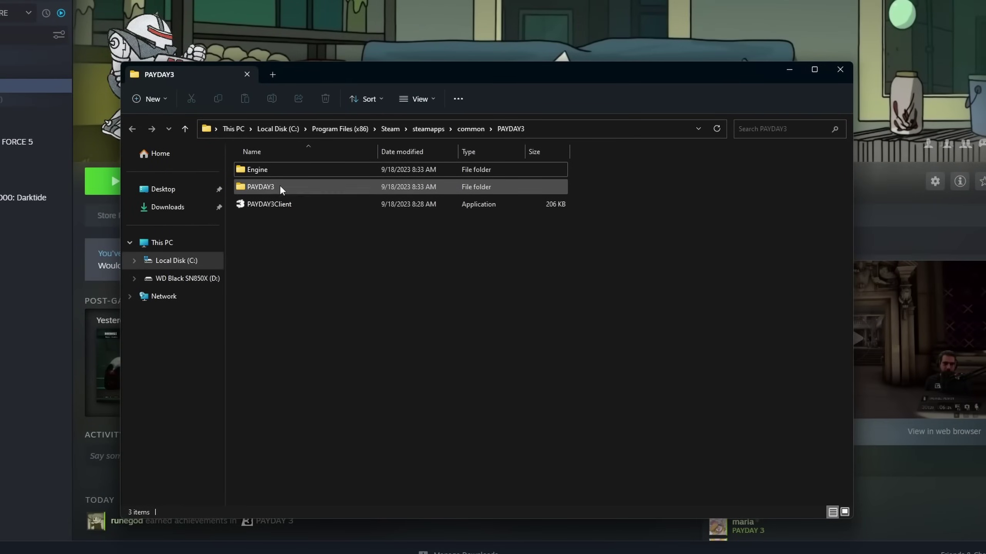
Step: In File Explorer, go to the PAYDAY3\Content\Paks folder inside the PAYDAY 3 installation
double_click(260, 187)
double_click(259, 188)
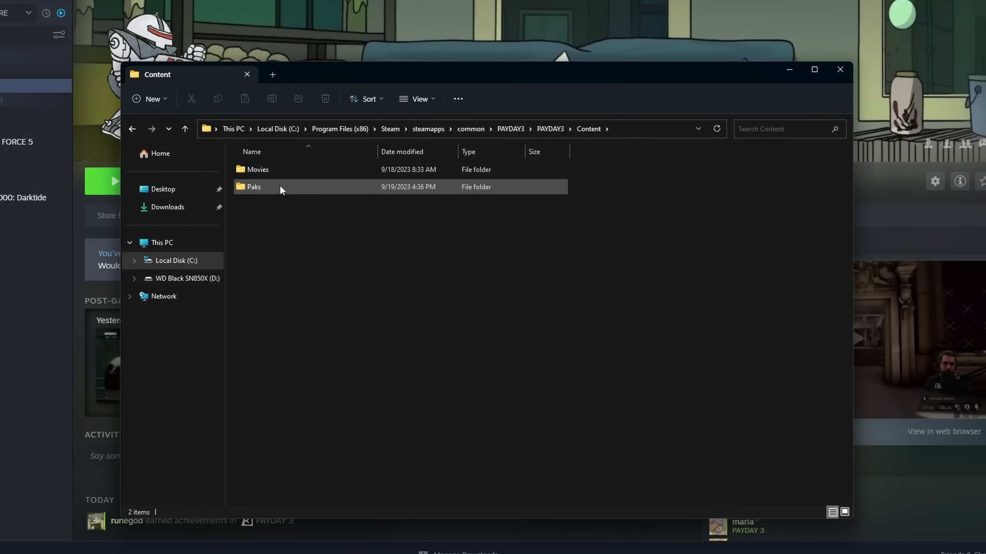
double_click(281, 190)
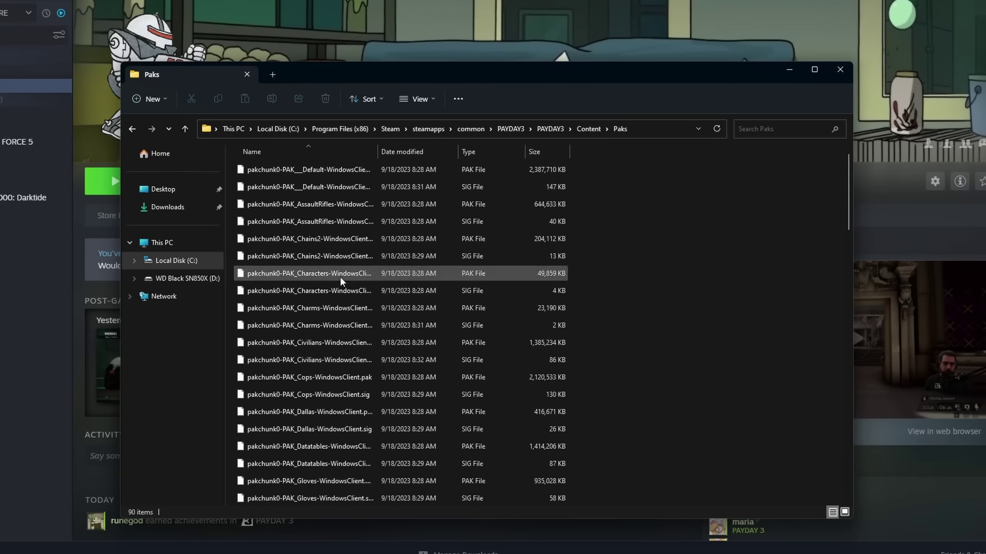
Step: Create a folder named ~mods inside Paks and open it
right_click(688, 232)
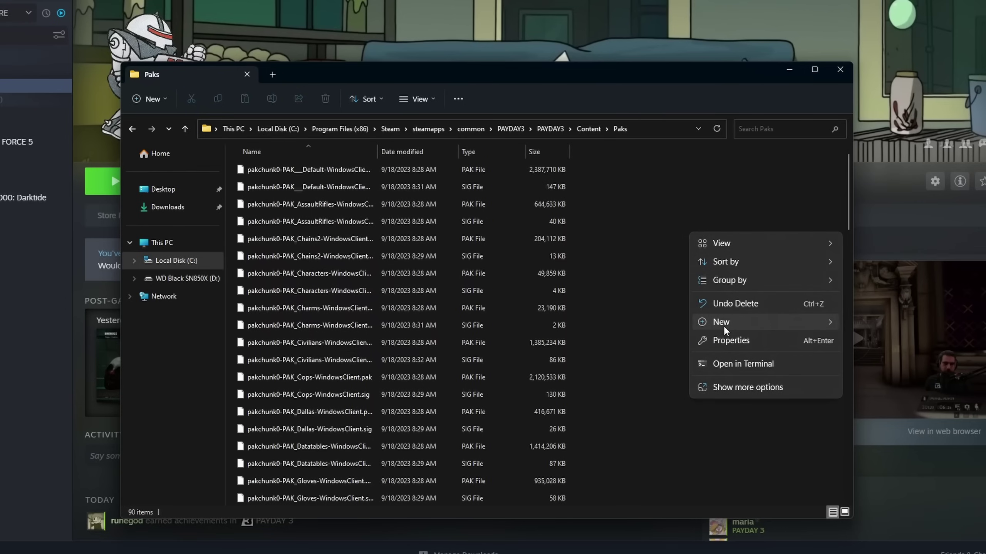
mouse_move(724, 327)
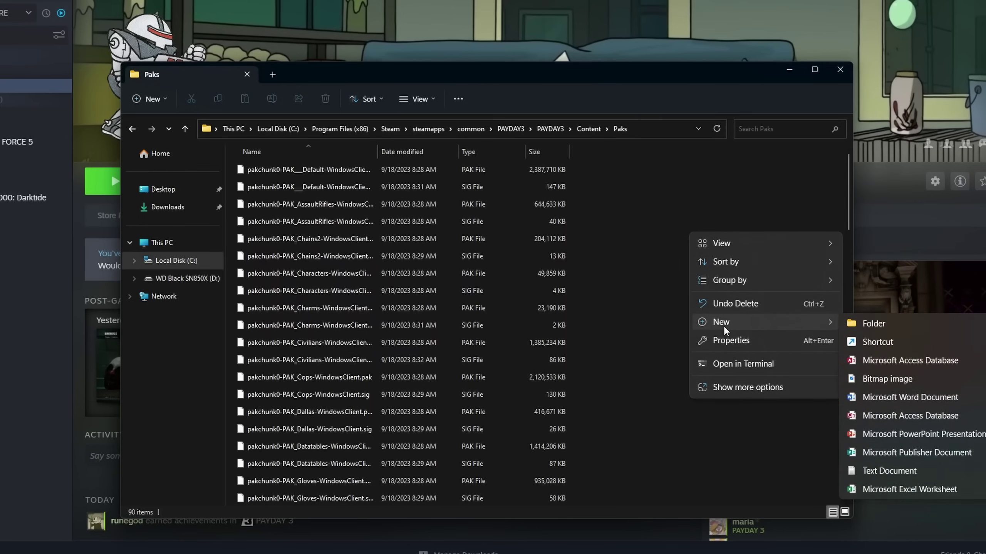
click(870, 324)
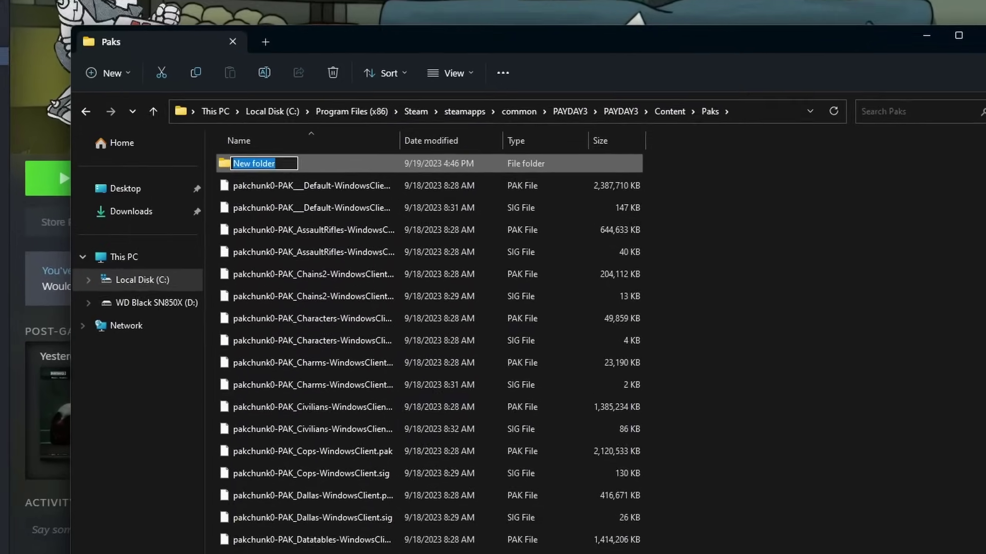
text(~mods)
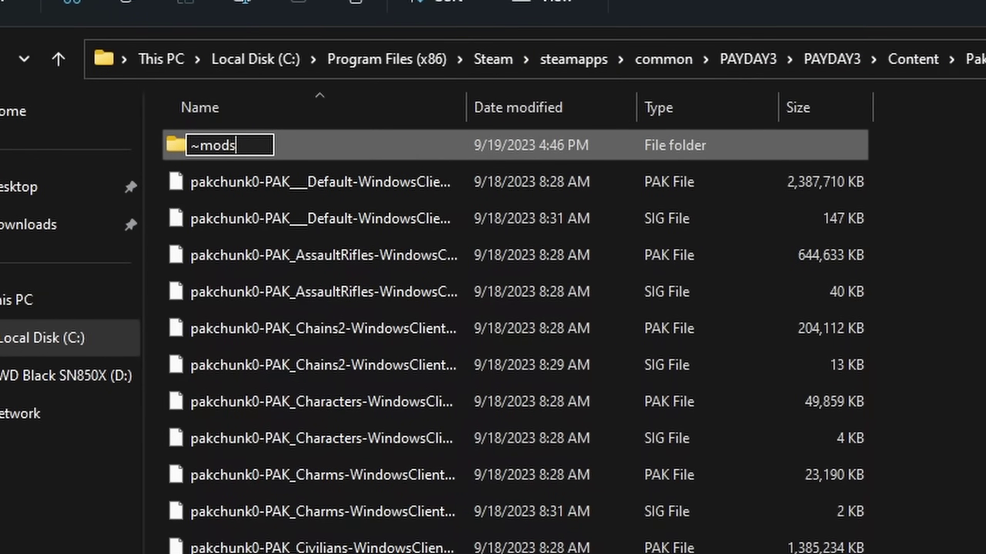
key(Return)
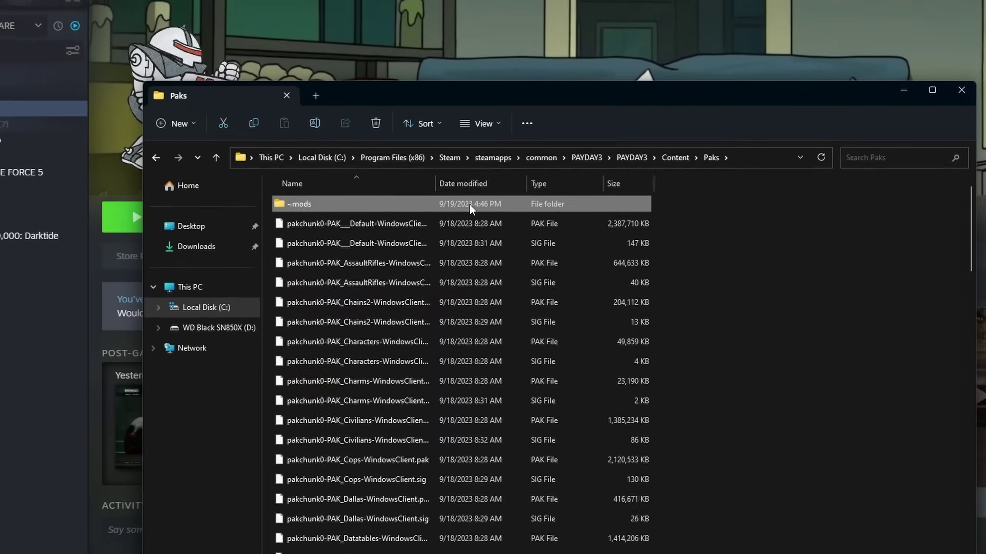
double_click(469, 203)
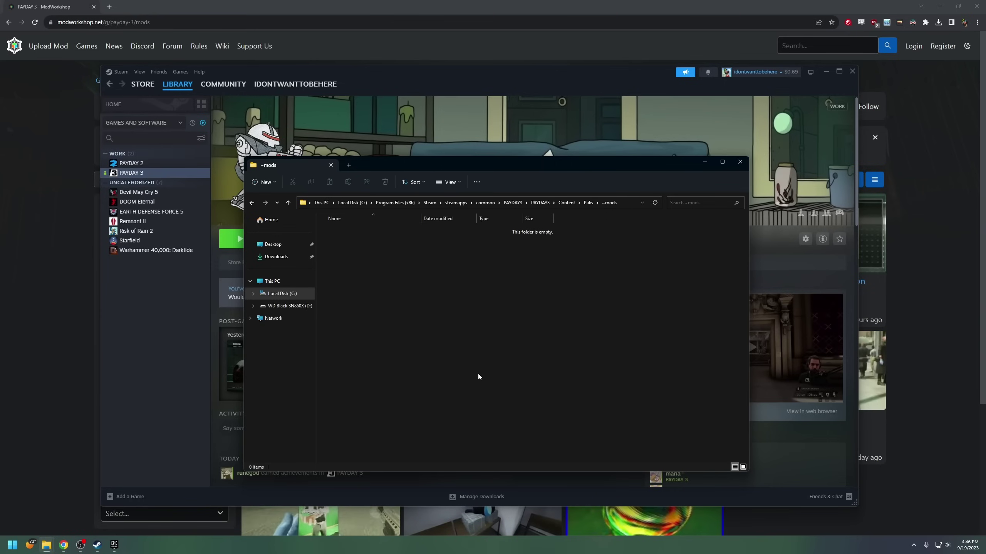
Step: Move the mod file 43844-AmogusLootBagsP.pak from the Downloads folder into the ~mods folder
click(66, 284)
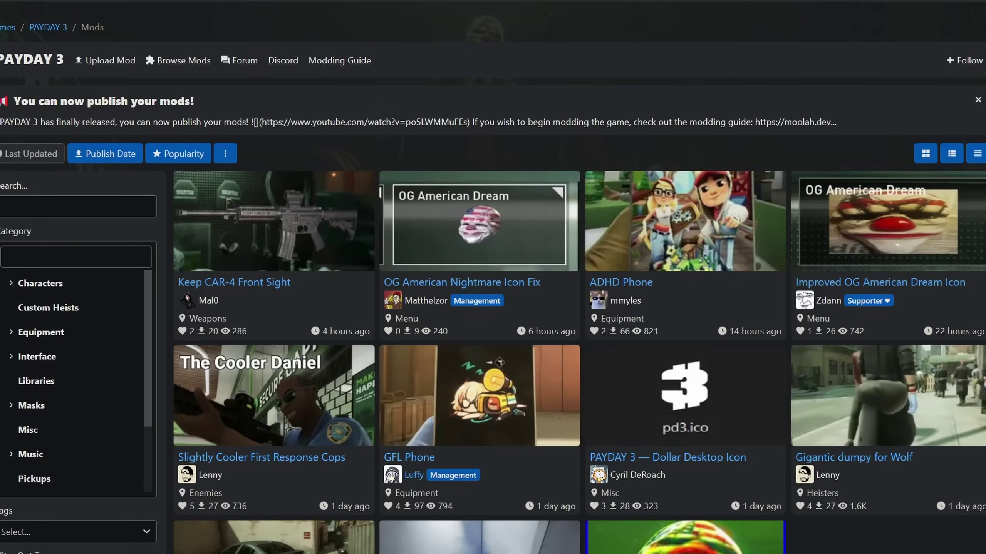
click(160, 553)
click(160, 553)
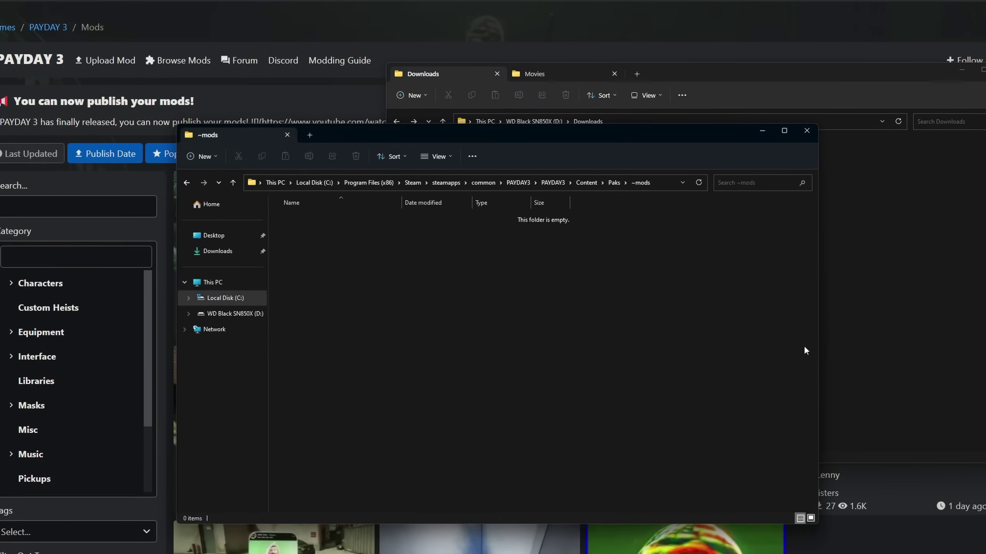
click(898, 330)
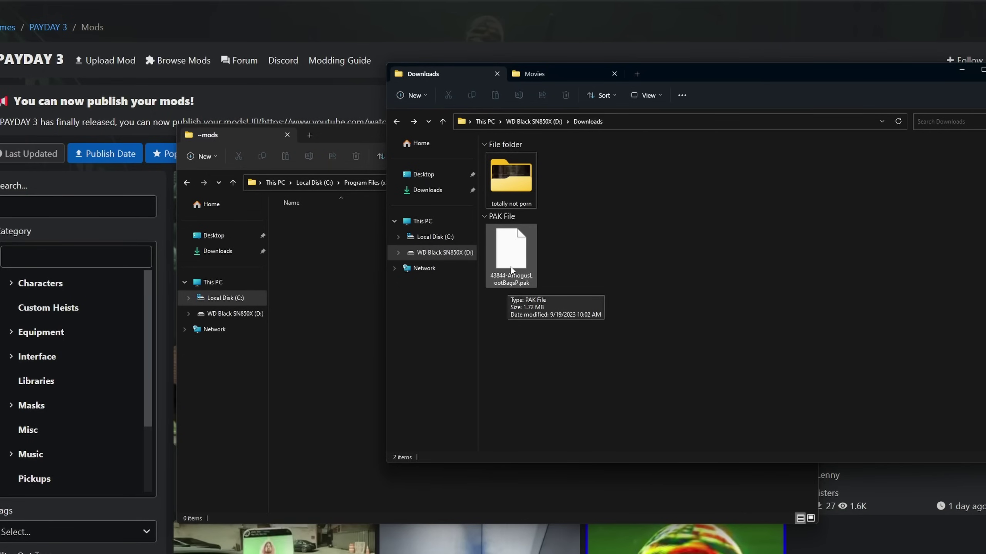
drag(512, 258, 319, 293)
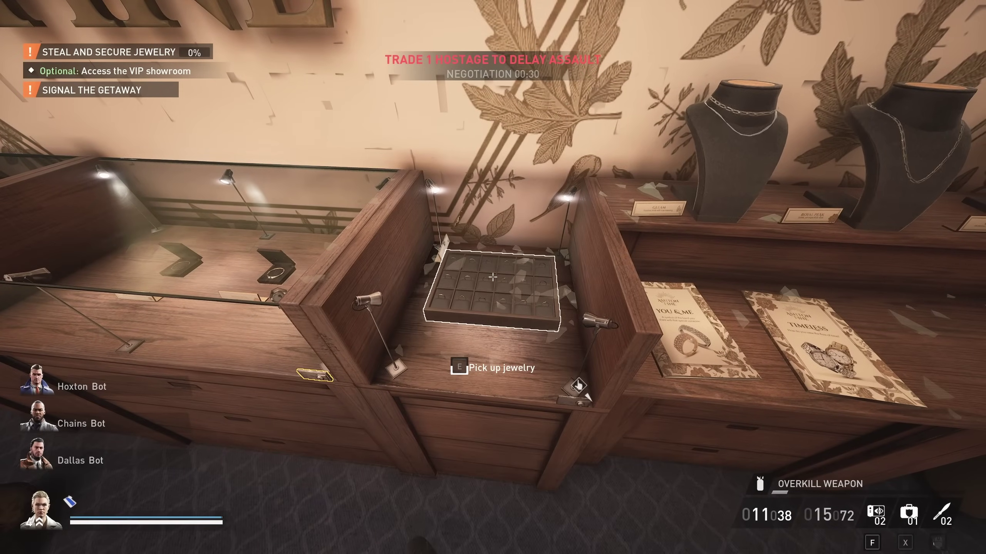
key(e)
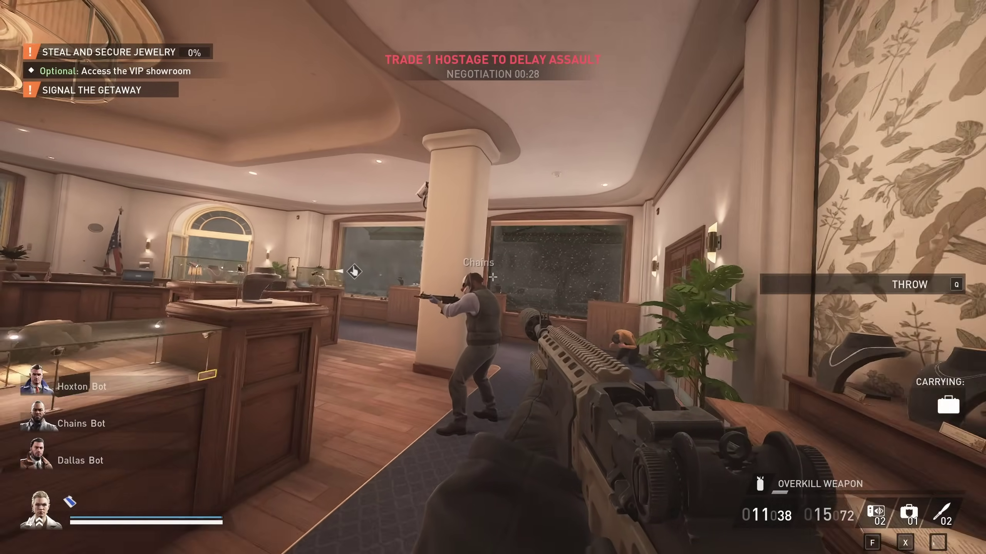
Step: Throw the carried loot bag to Chains and inspect its modded Among Us model on Chains' back
key(q)
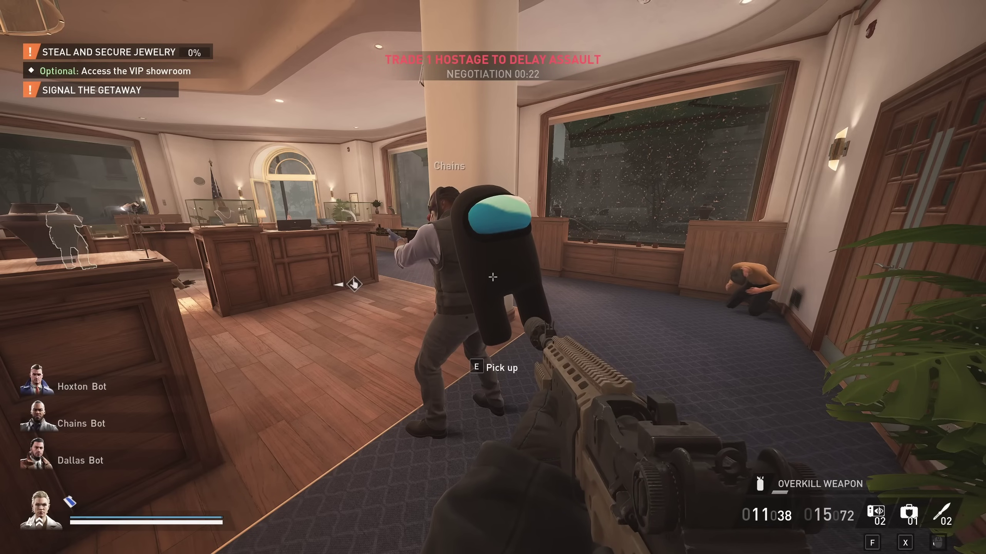
key(d)
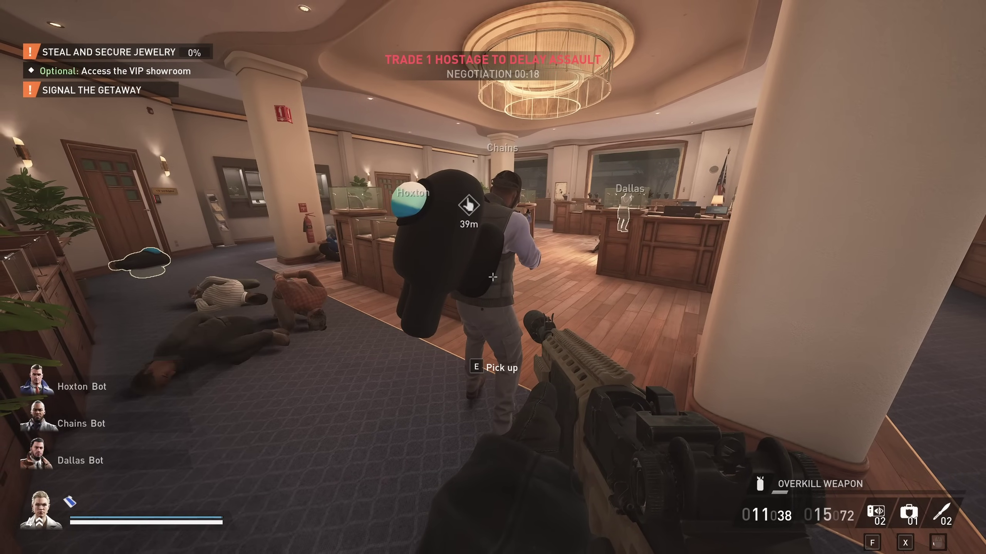
mouse_move(493, 277)
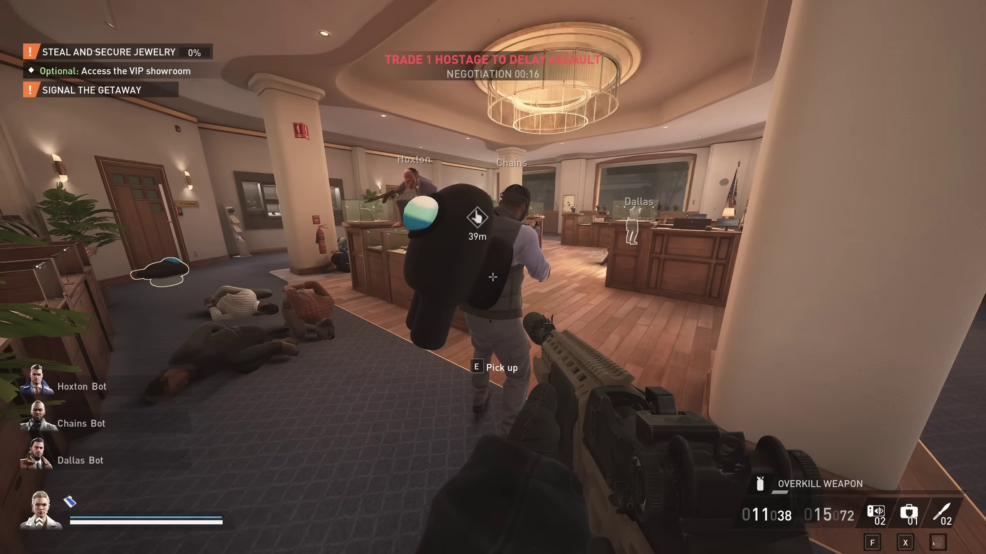
Step: Break open the jewelry display case near the hostages and pick up the tray of watches
key(w)
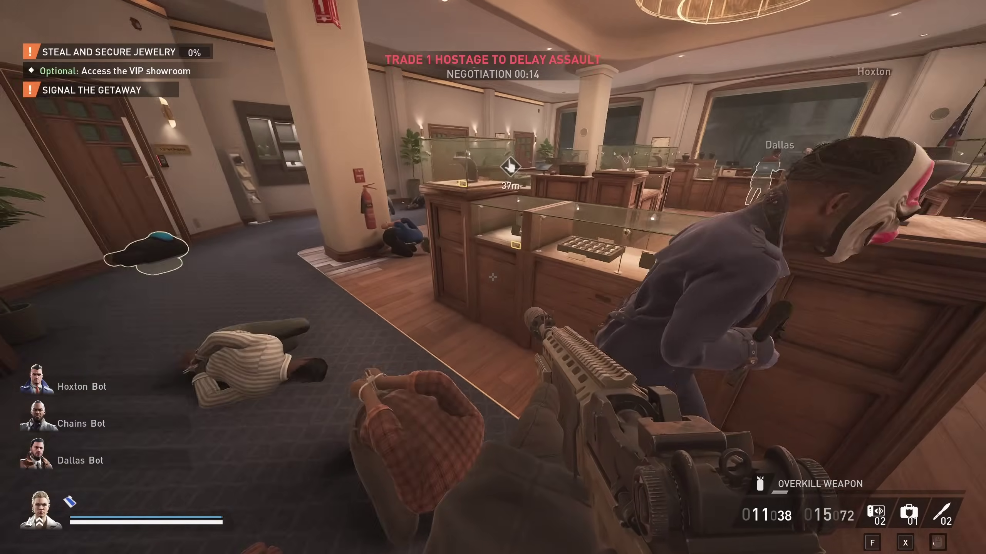
key(v)
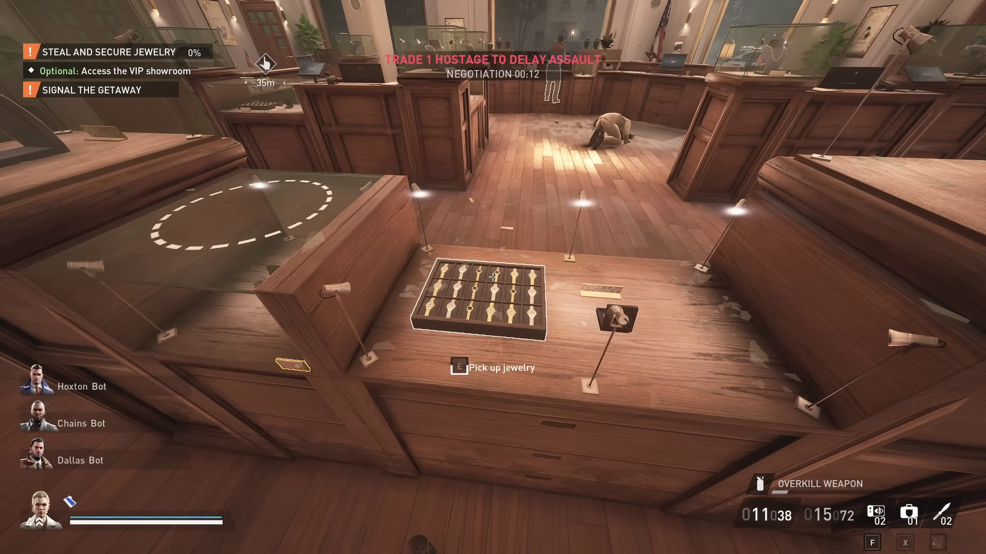
key(e)
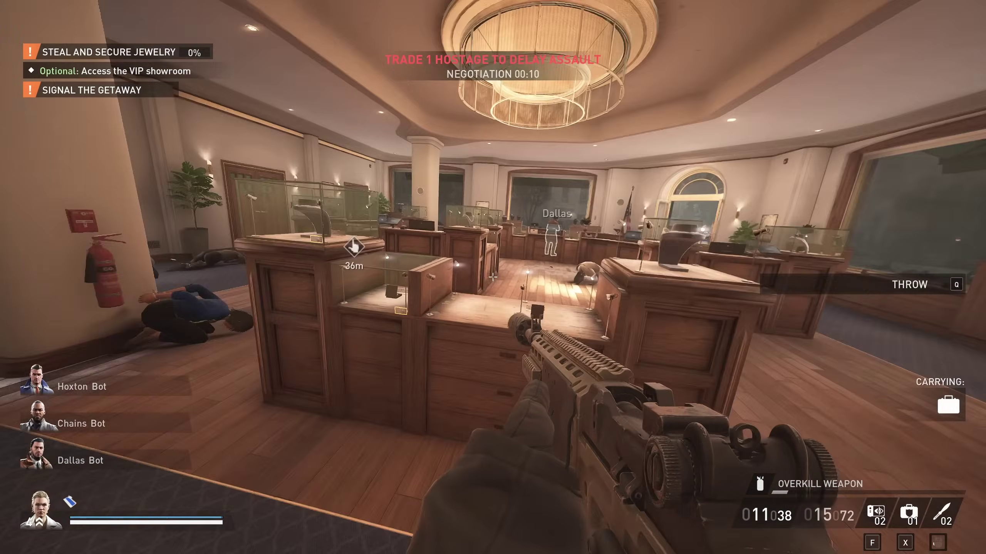
Step: Carry the jewelry bag across the showroom to the teammates and throw it to Hoxton
key(w)
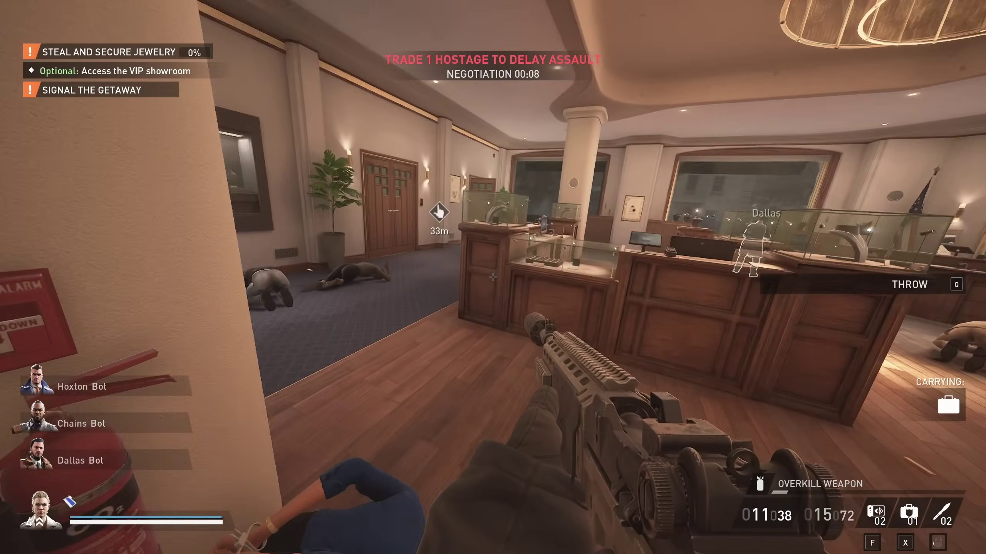
key(e)
key(w)
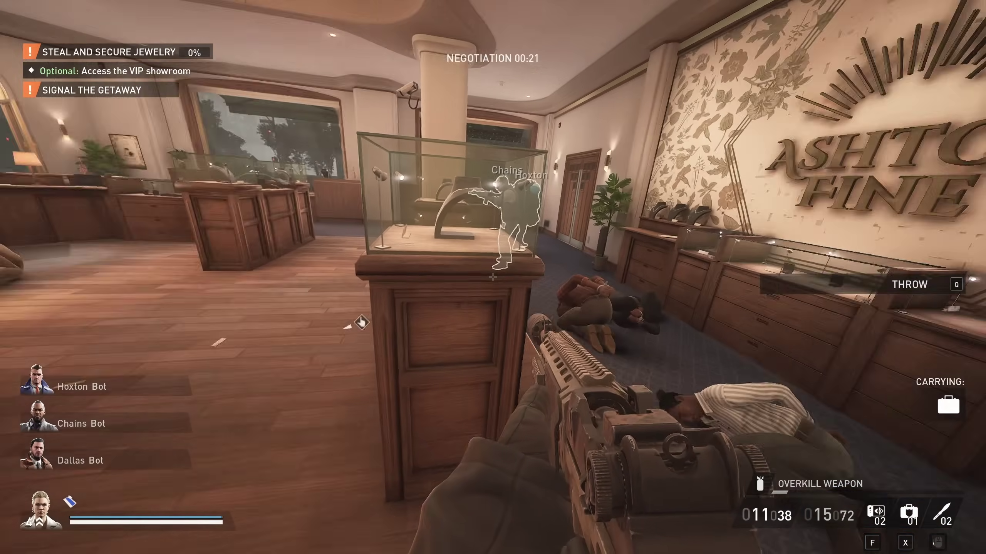
key(w)
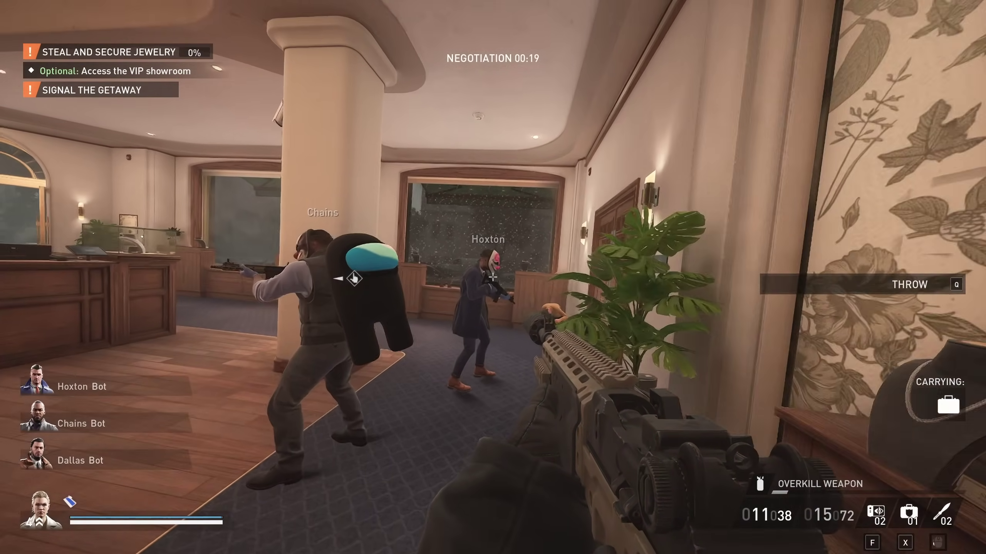
key(w)
key(q)
key(a)
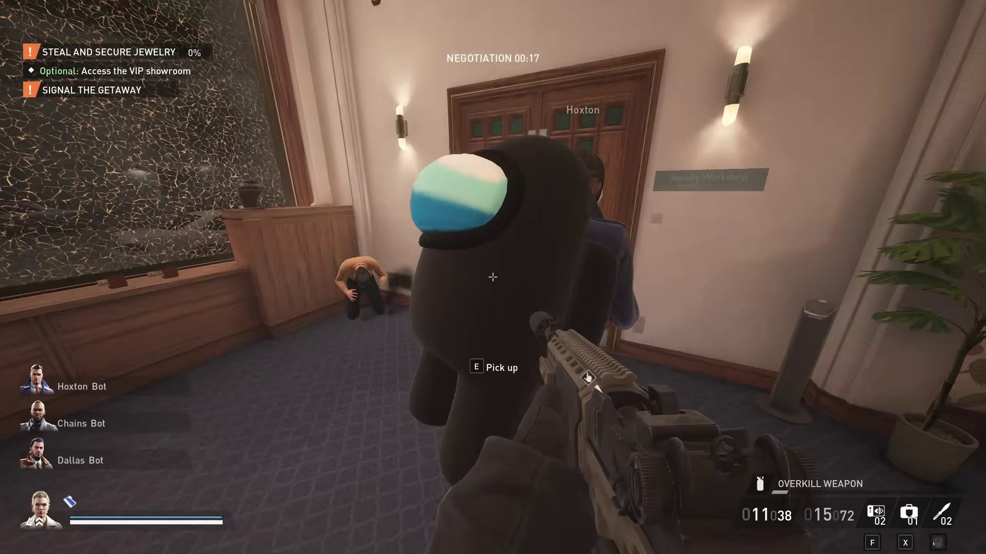
Step: Examine the modded loot bags carried by Hoxton and Chains beside the Jewelry Workshop door
key(s)
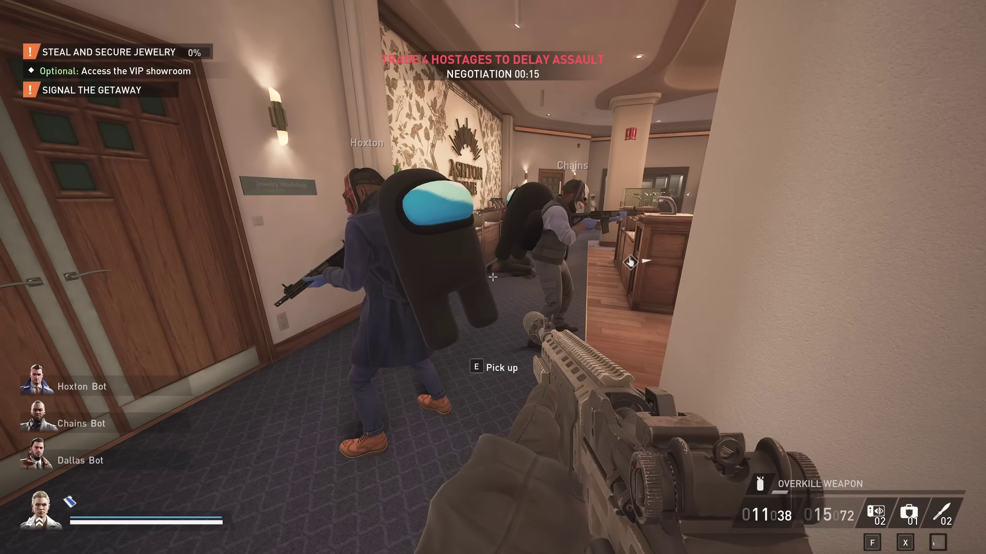
key(w)
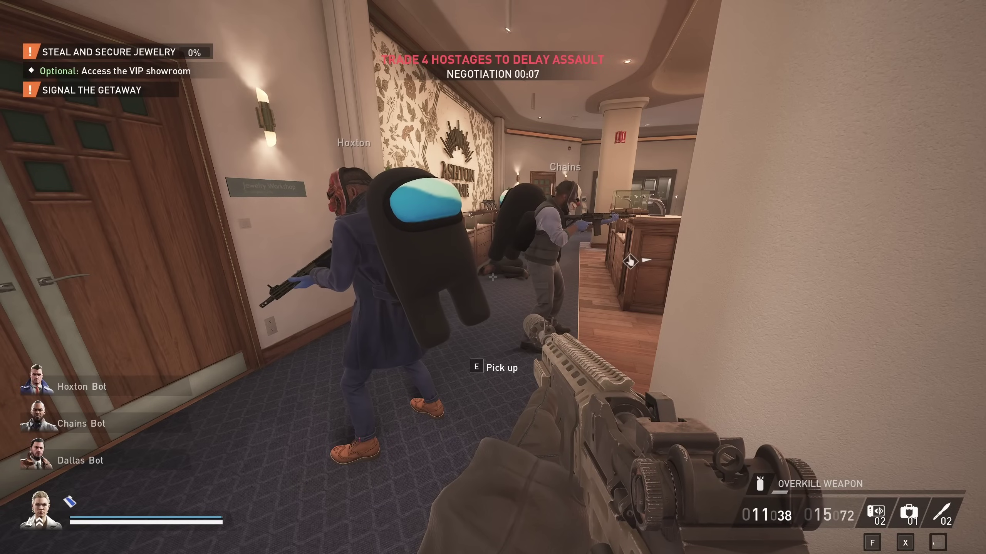
key(w)
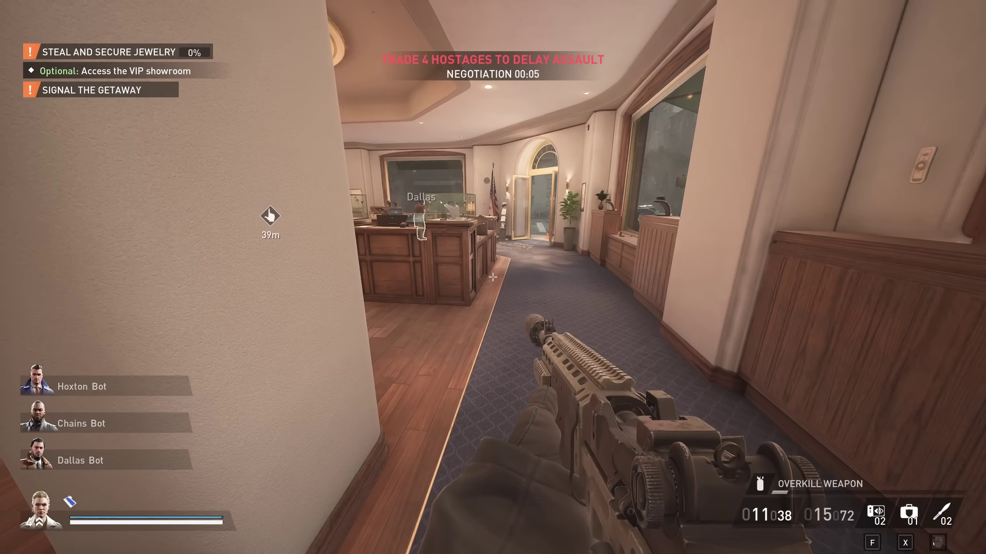